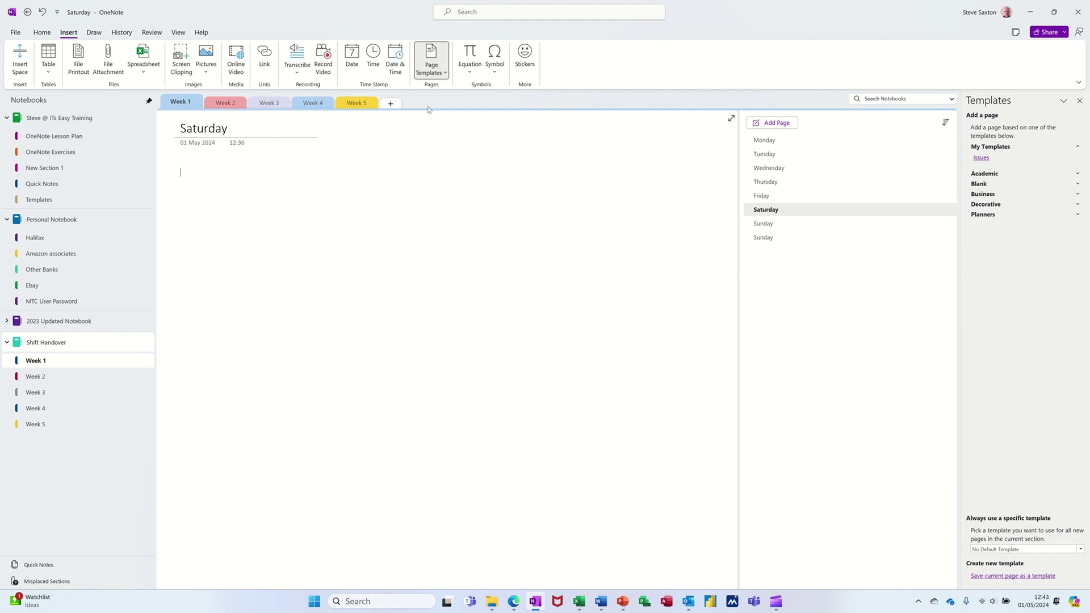
Step: Add a page to the Week 1 section from the saved Issues template
left_click(983, 158)
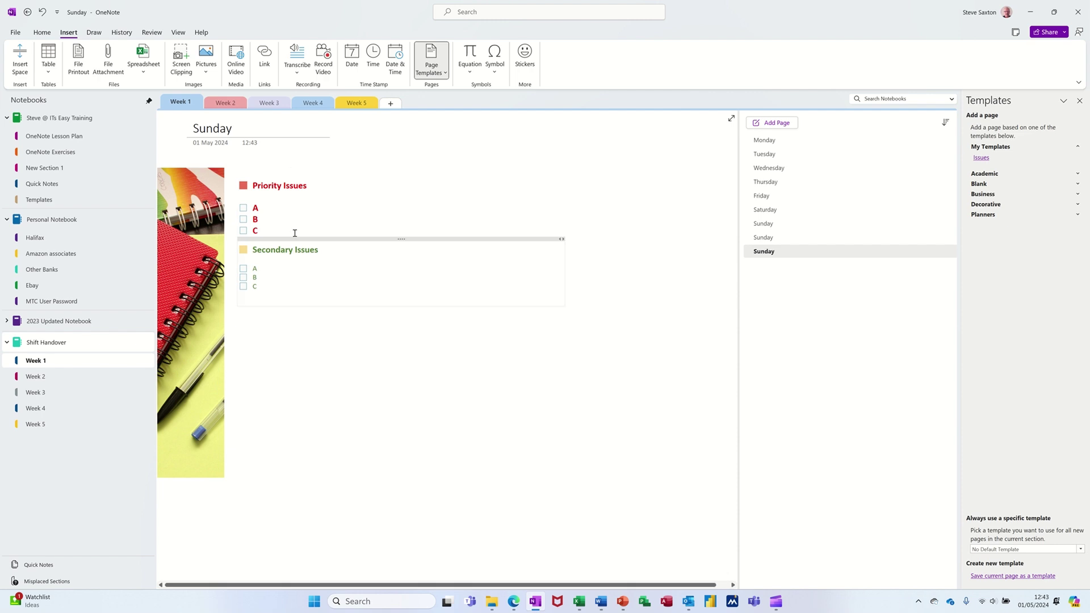
Step: On the untitled page in the Week 2 section, add a Project A tag with the heading "Issue A"
left_click(225, 102)
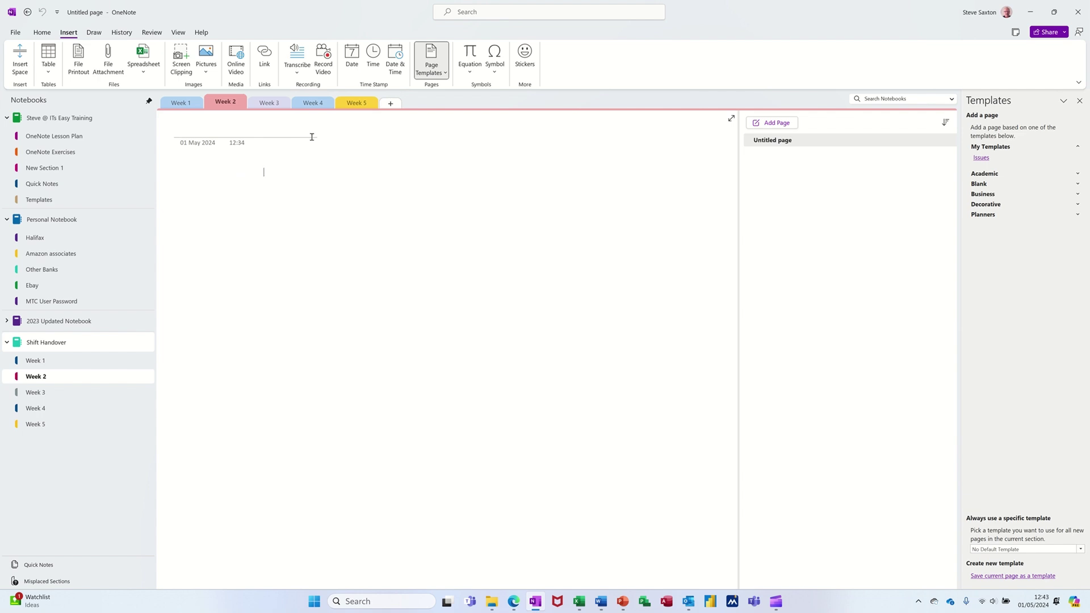
left_click(42, 32)
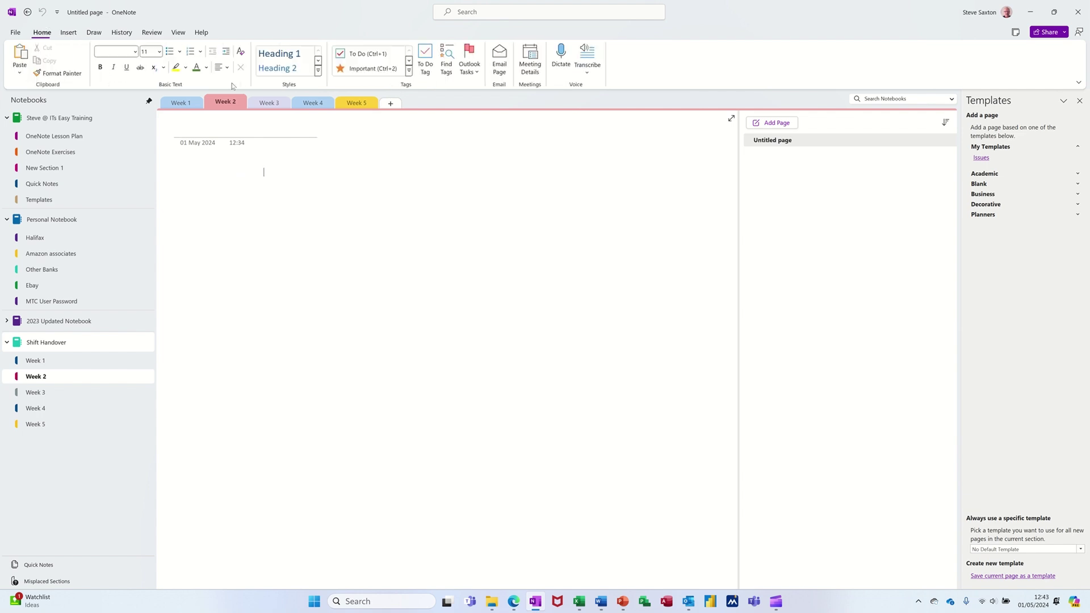
left_click(409, 70)
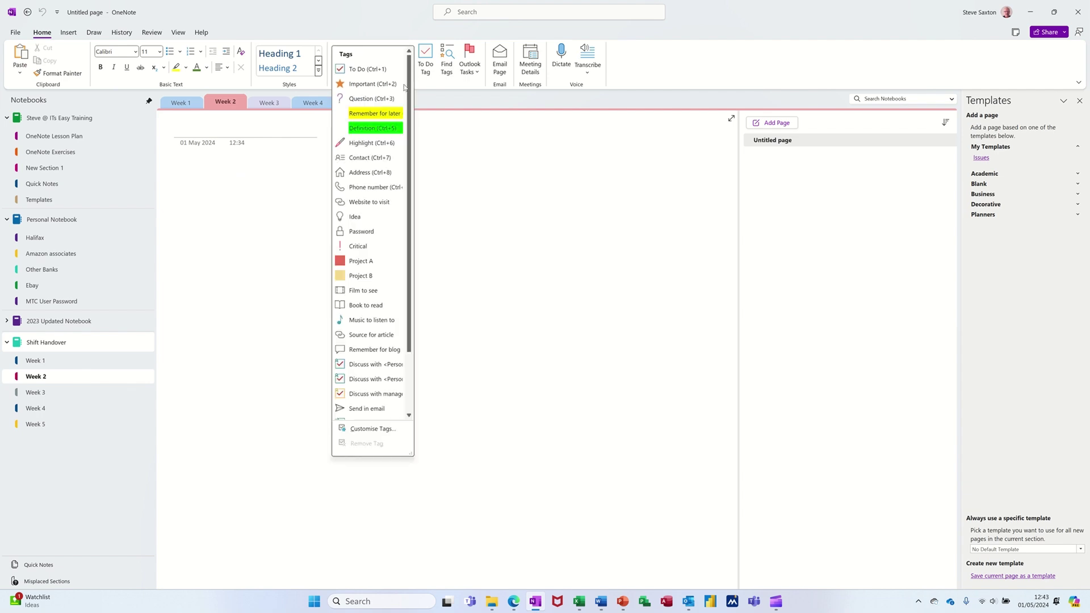
left_click(370, 262)
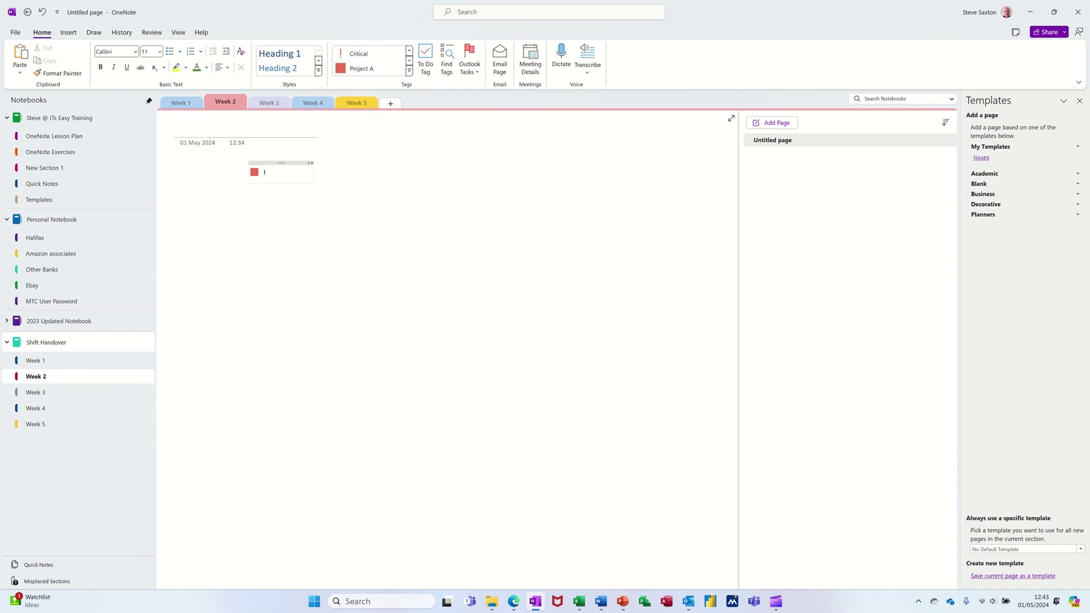
type("Issue A")
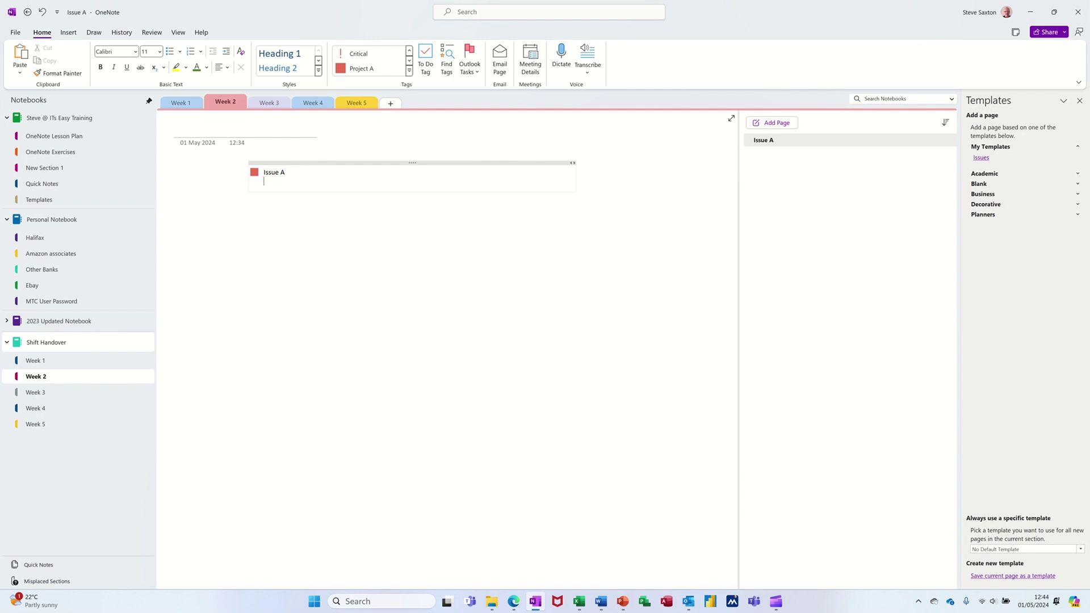
Step: Add a To Do checklist with the items A, B and C below the Issue A heading
key("Return")
left_click(425, 57)
type("A")
key("Return")
type("B")
key("Return")
type("C")
Step: Format the Issue A heading as bold with a font size of 14
left_click_drag(290, 171, 260, 172)
left_click(160, 53)
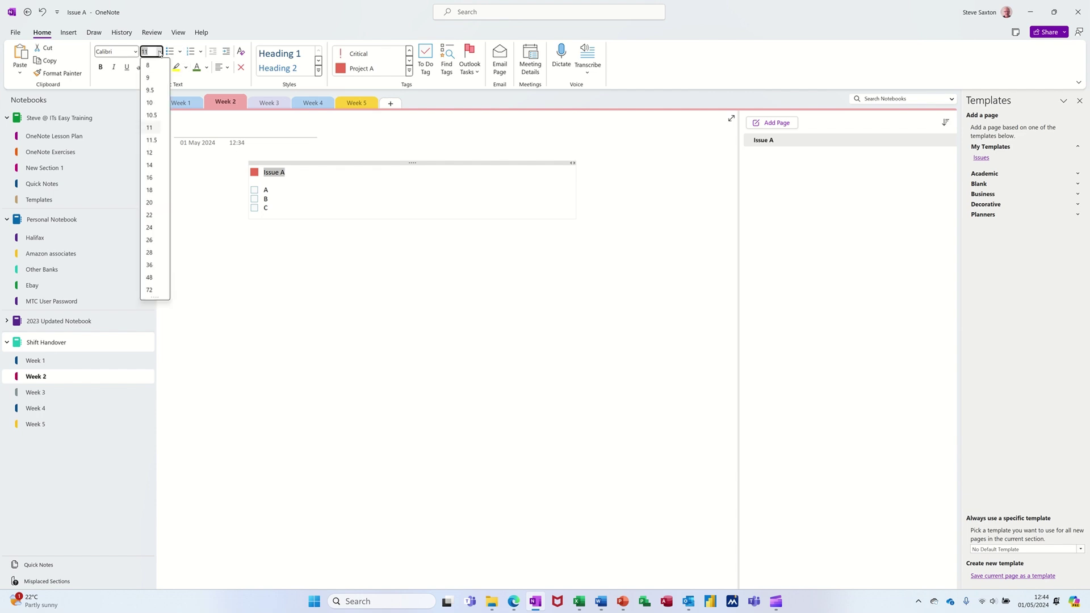
left_click(150, 165)
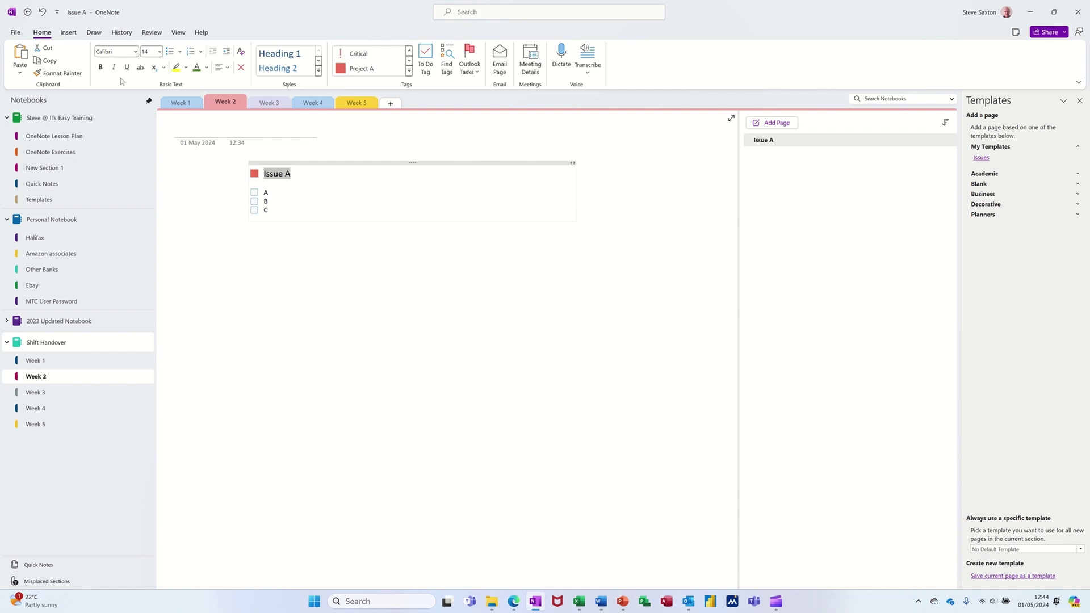
left_click(100, 67)
Step: Make the checklist items A, B and C under Issue A bold with a font size of 14
left_click_drag(286, 207, 258, 190)
left_click(101, 67)
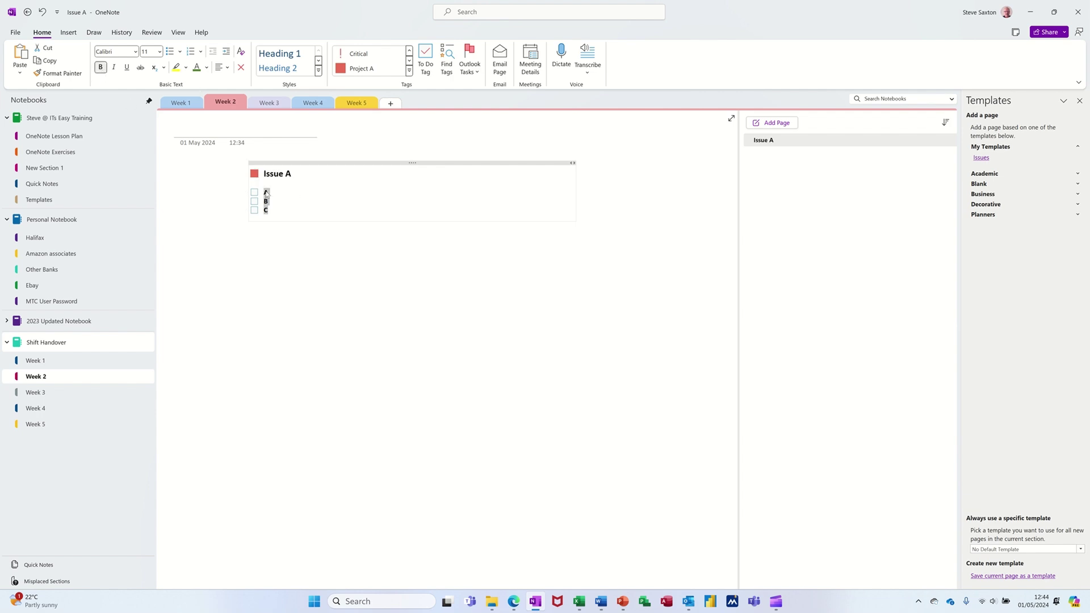
left_click(160, 51)
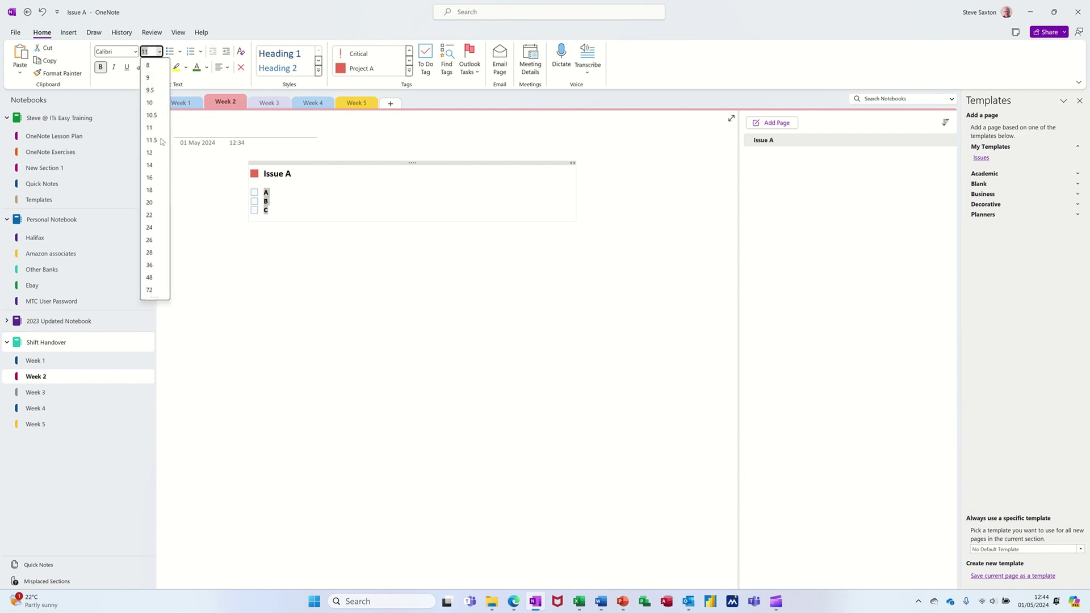
left_click(152, 165)
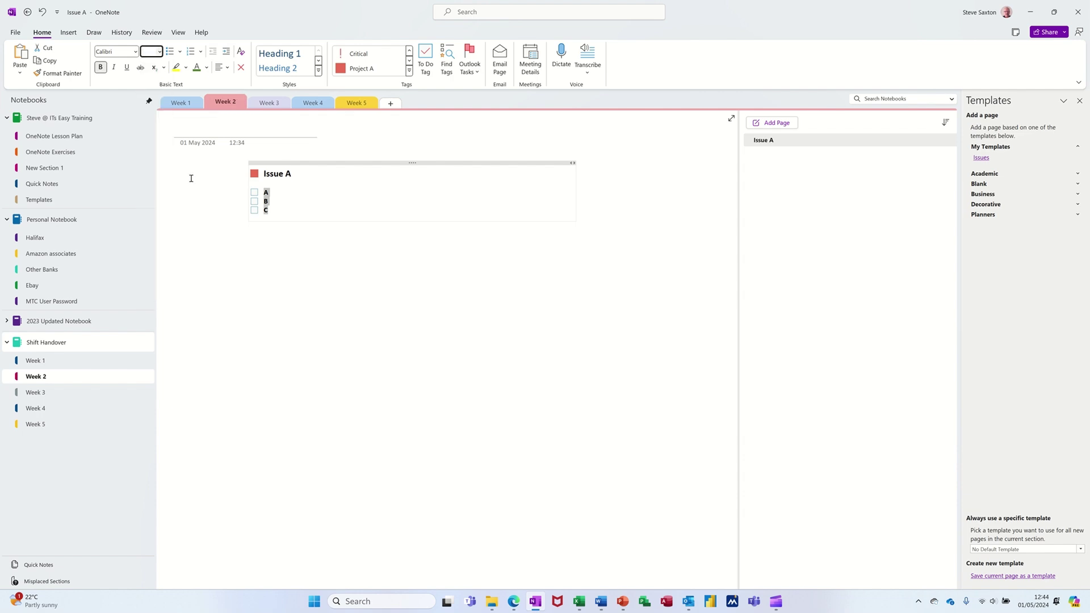
Step: Below the Issue A checklist, add a separate note with a Project B tag and the heading "Issue B"
left_click(311, 256)
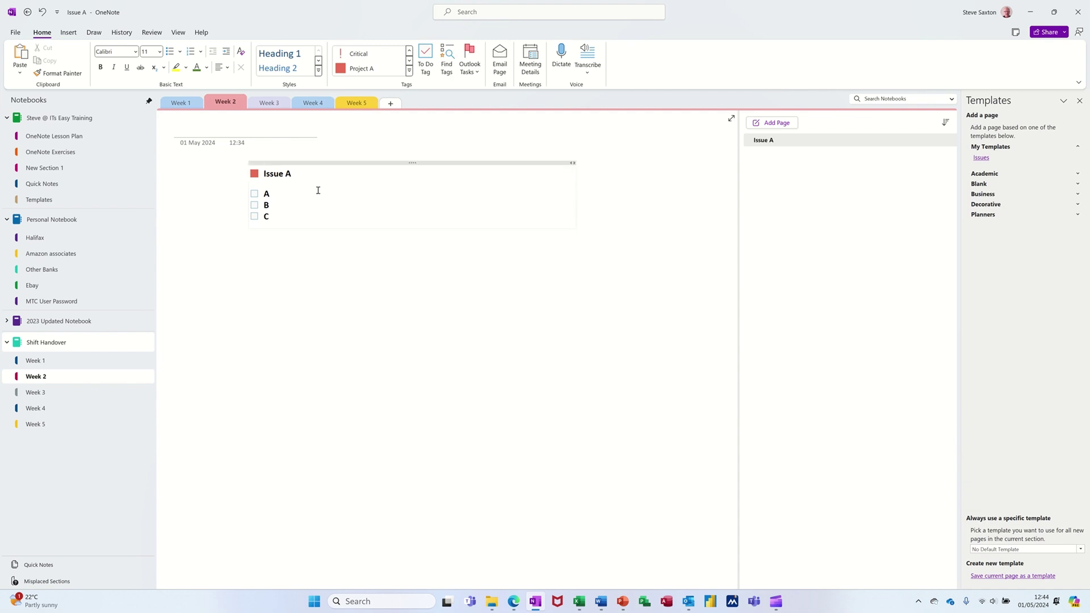
left_click(409, 71)
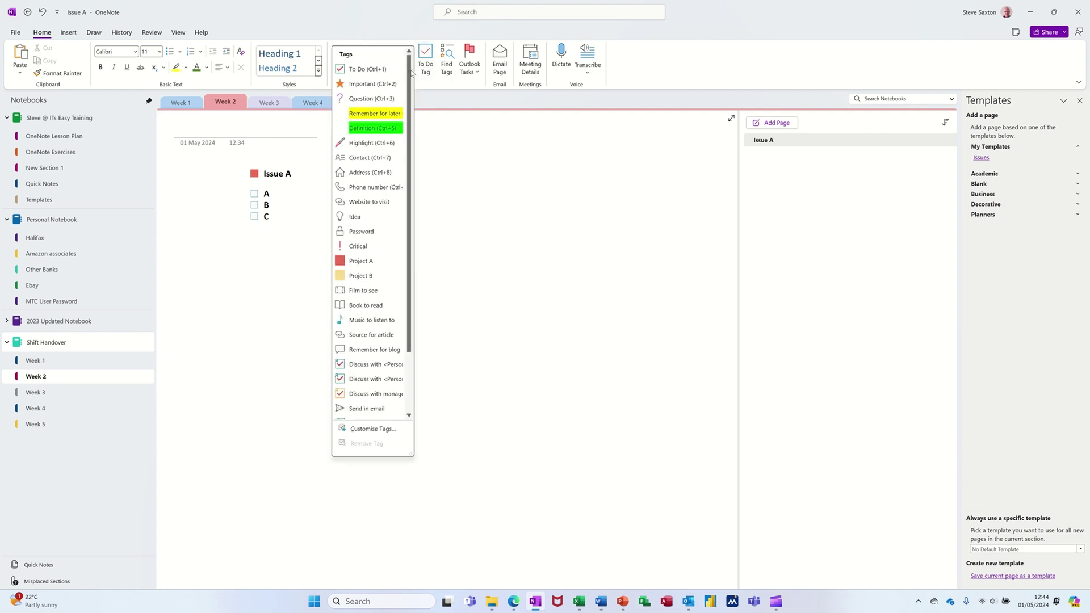
left_click(360, 276)
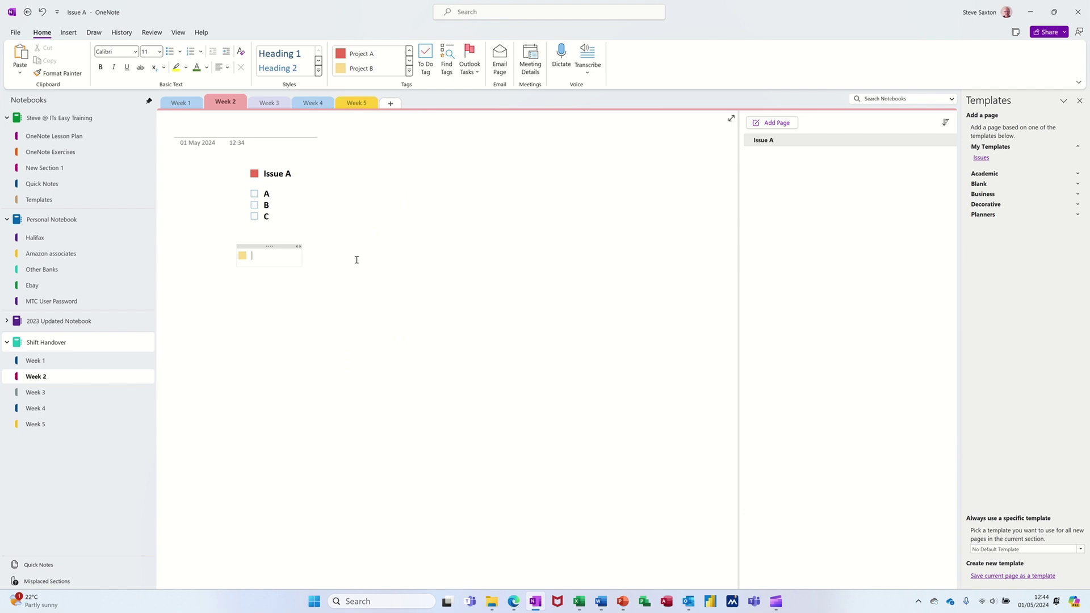
type("Issue B")
key("Return")
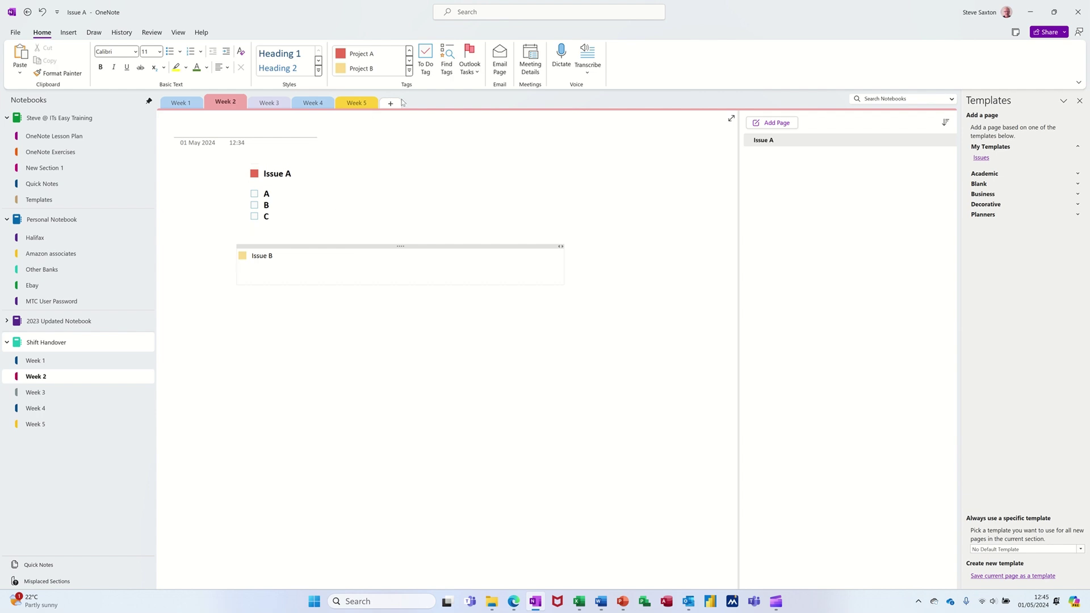
Step: Add a To Do checklist with the items A, B and C under the Issue B heading
left_click(427, 66)
type("A")
key("Return")
type("B")
key("Return")
type("C")
Step: Shift the Issue B note container so that its tags line up with those of the Issue A note
left_click(257, 180)
left_click(323, 327)
left_click_drag(305, 248, 317, 247)
Step: Insert the binder picture from file into the empty area below the Issue B checklist
left_click(310, 358)
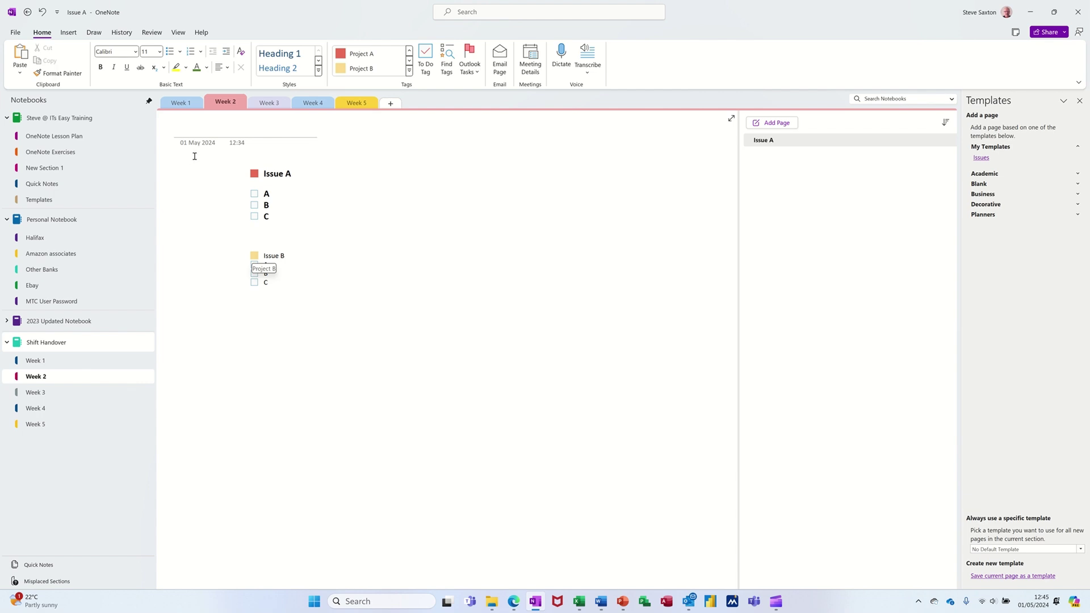
left_click(68, 33)
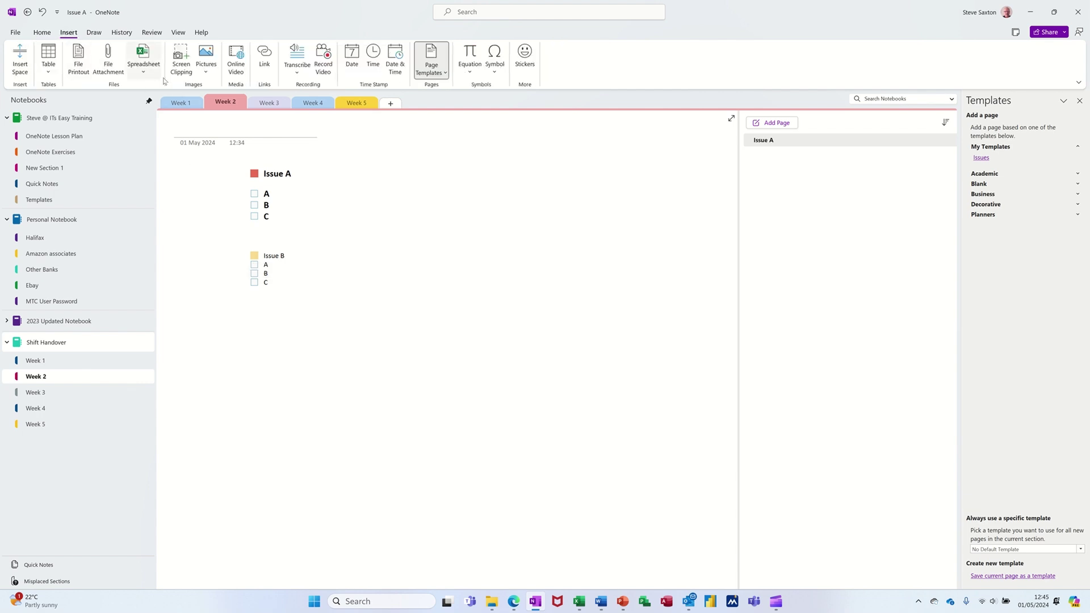
left_click(205, 67)
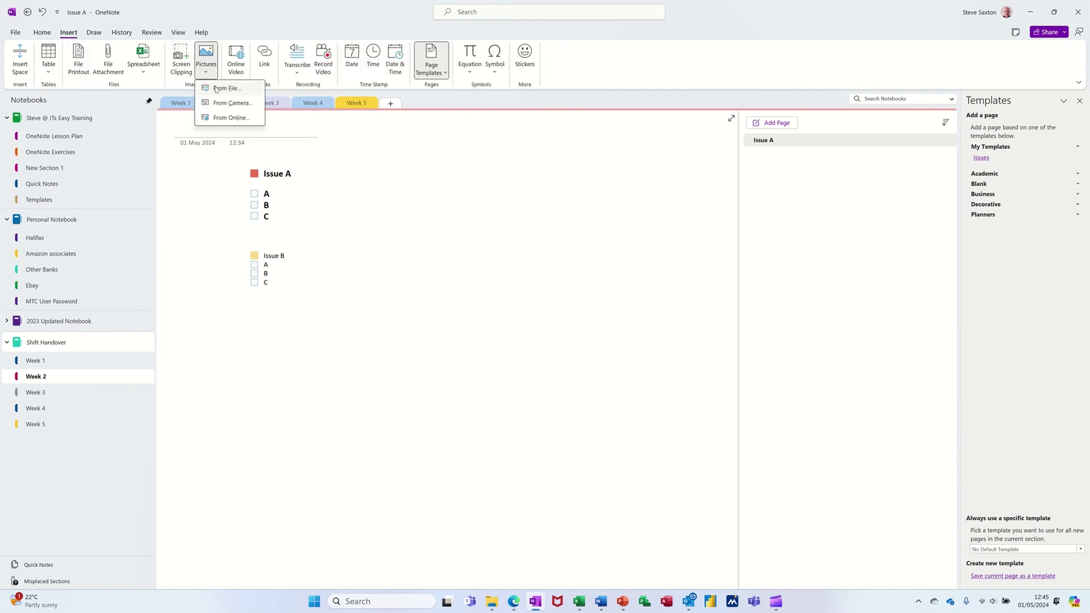
left_click(216, 90)
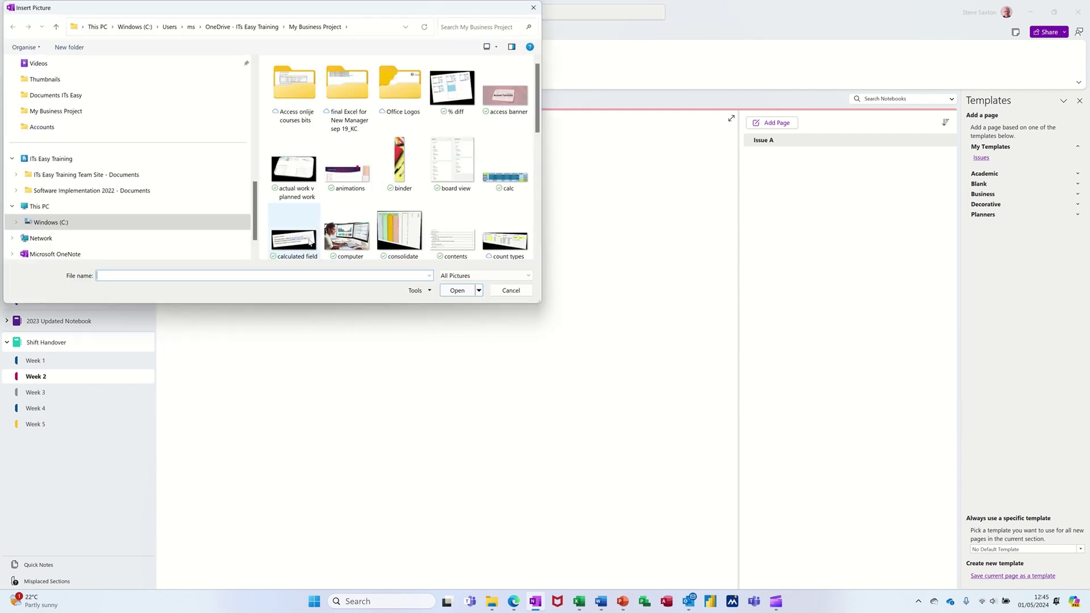
double_click(399, 162)
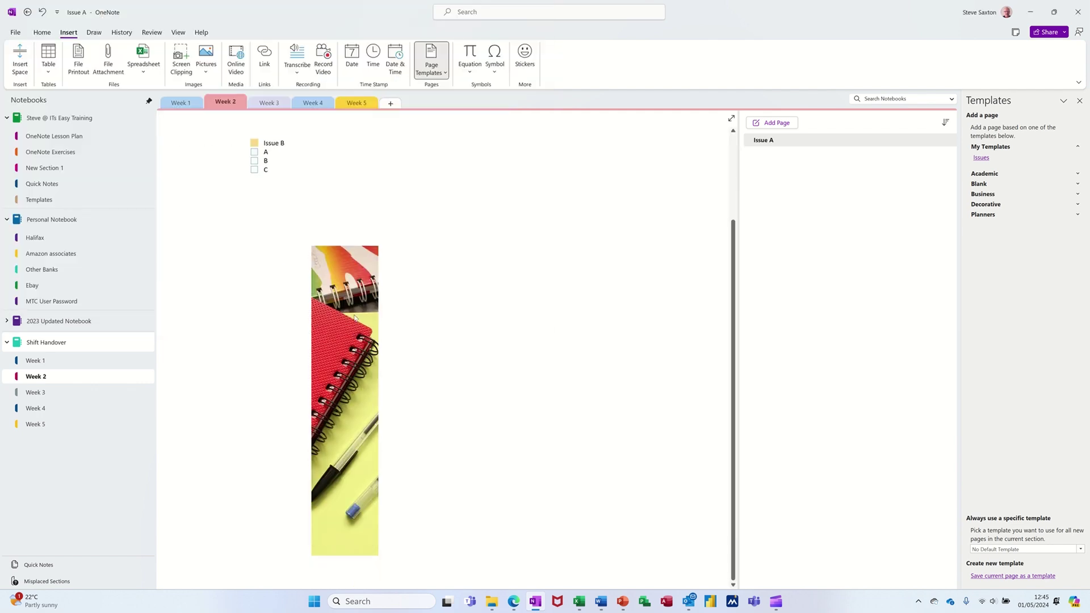
Step: Move the binder picture beside the two issue lists, level with the Issue A heading, and set it as the page background
left_click_drag(354, 317, 209, 181)
scroll(372, 302, "up", 2)
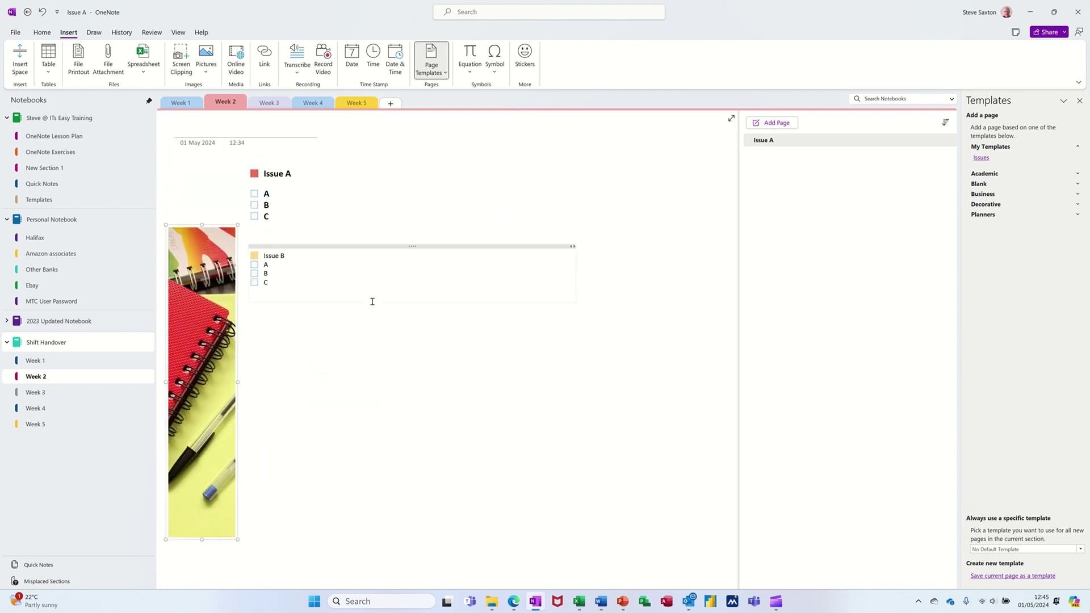
left_click_drag(202, 337, 205, 284)
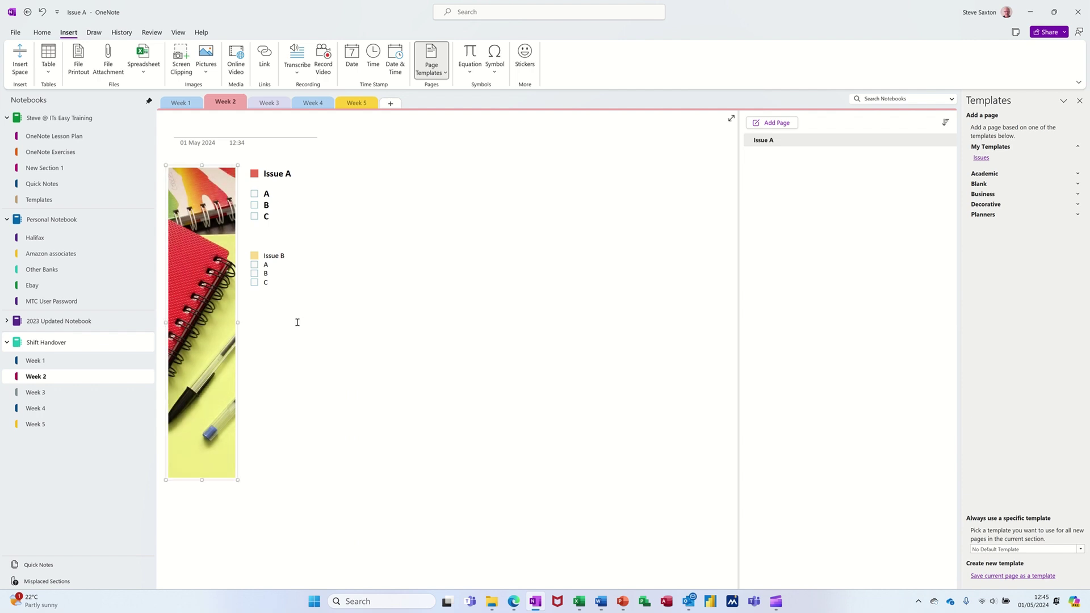
right_click(202, 275)
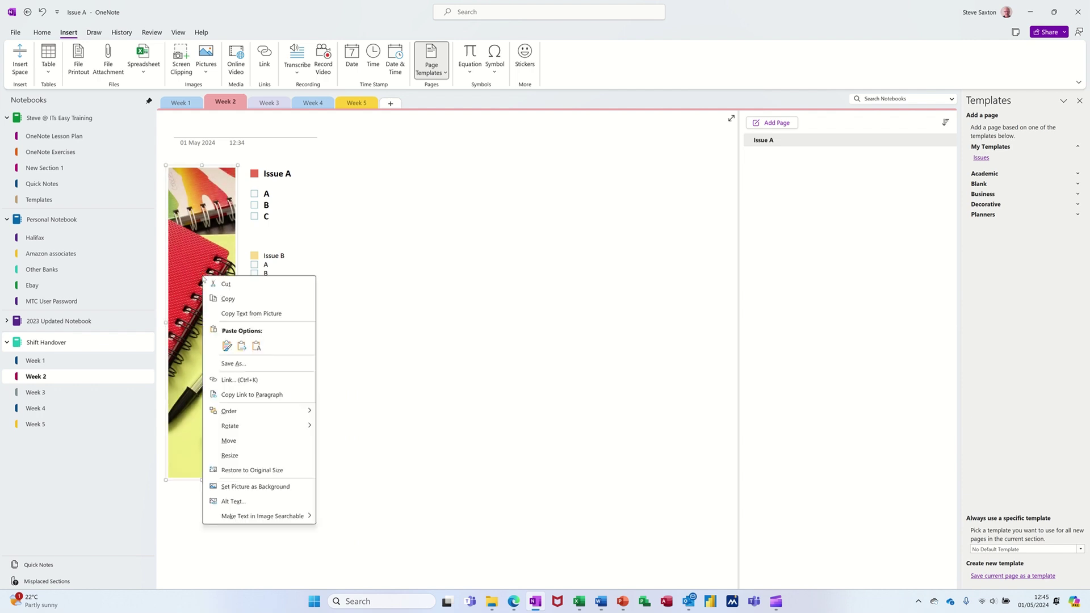
left_click(226, 487)
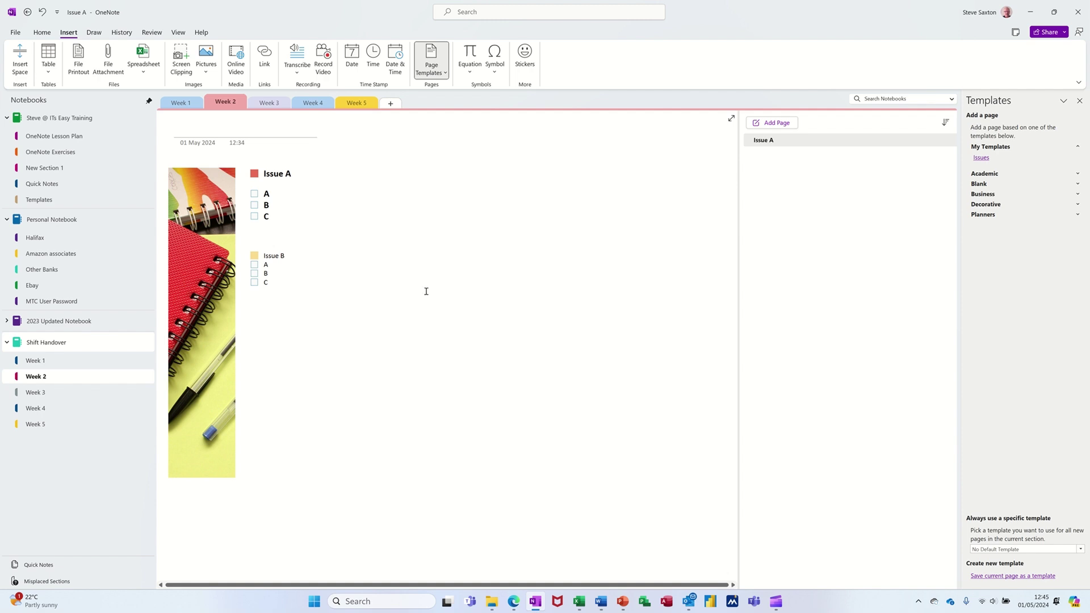
Step: Save the current page as a new template, entering a first name as the template name
left_click(435, 69)
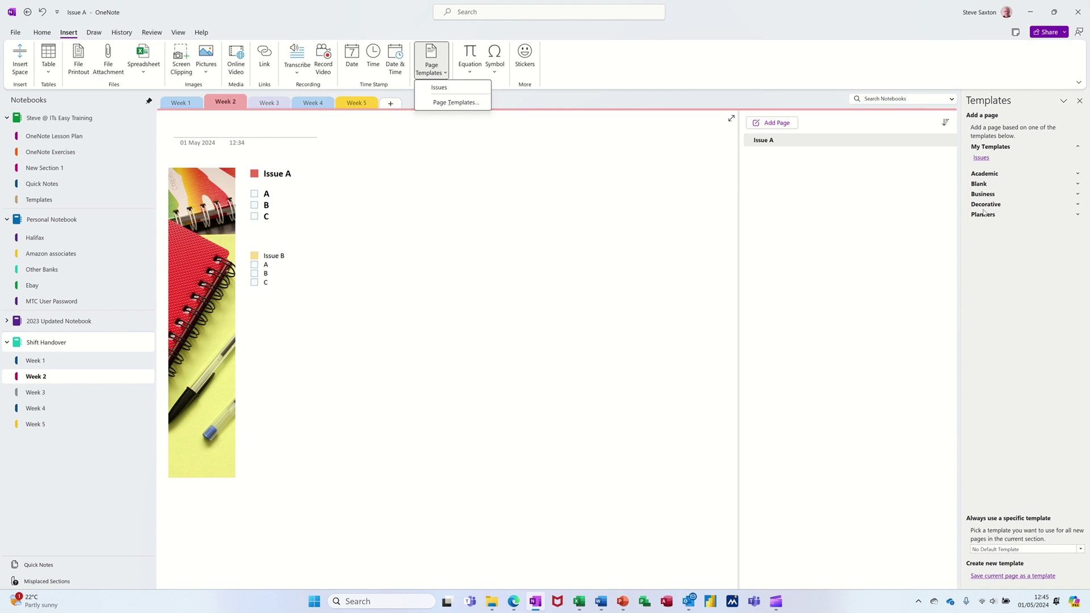
left_click(996, 577)
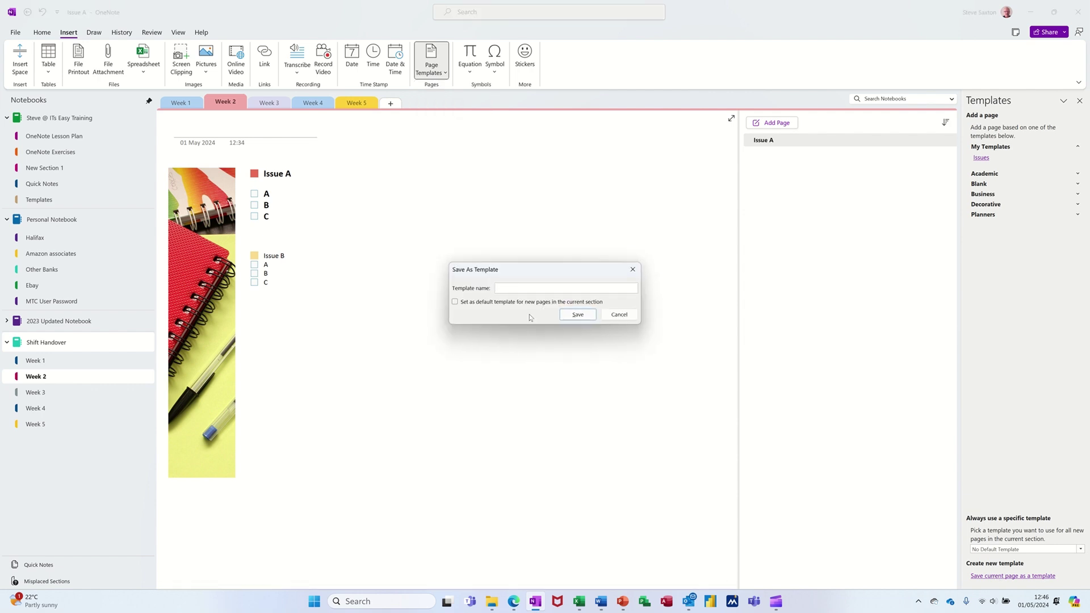
type("steve")
left_click(578, 315)
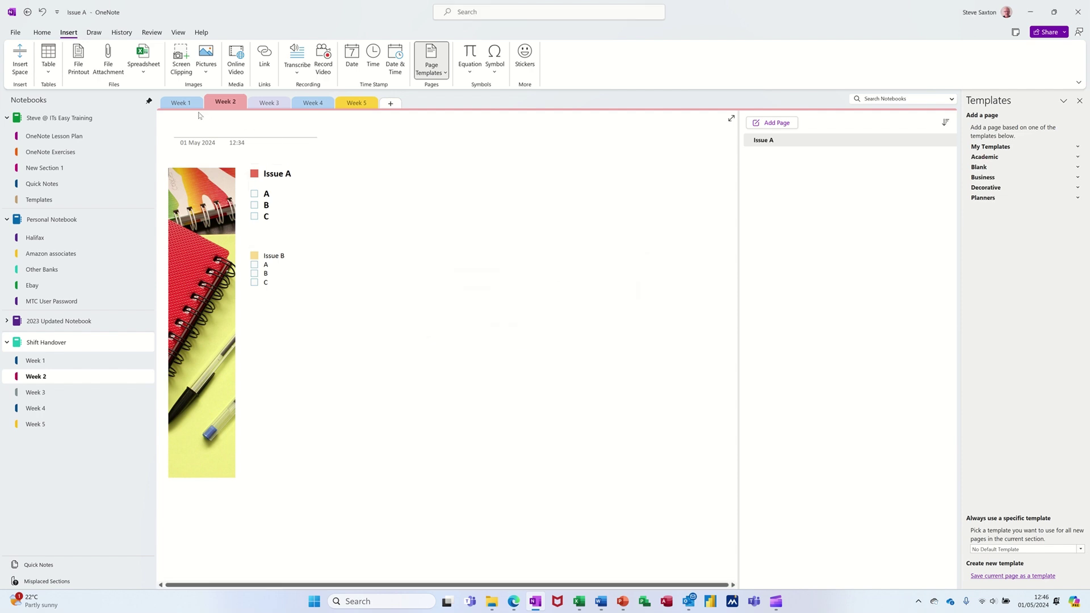
Step: From the Monday page in the Week 1 section, add pages based on the Issues template and the newly saved template
left_click(180, 104)
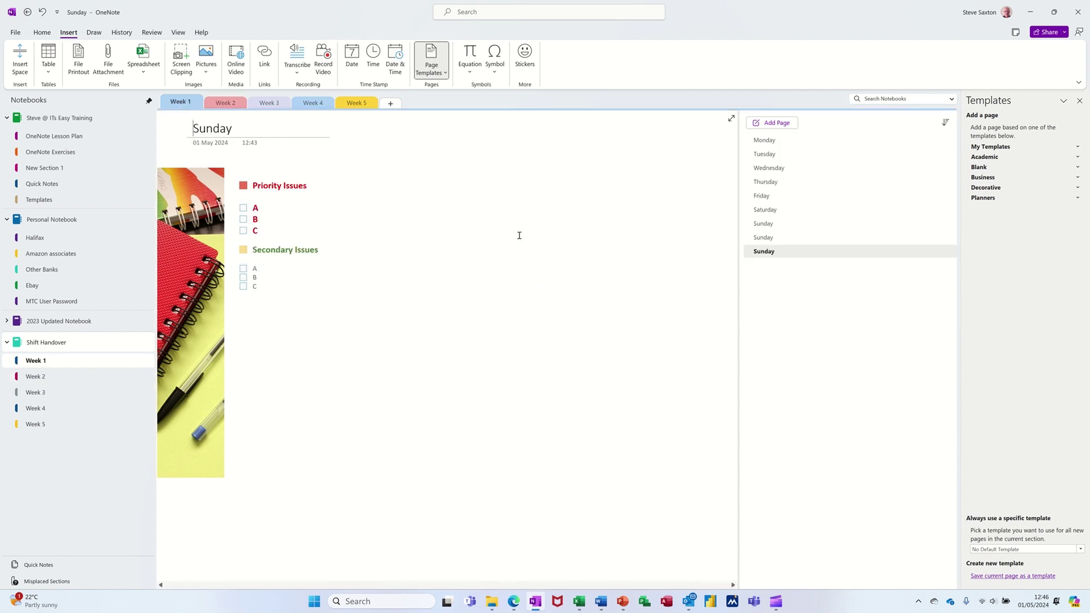
left_click(770, 145)
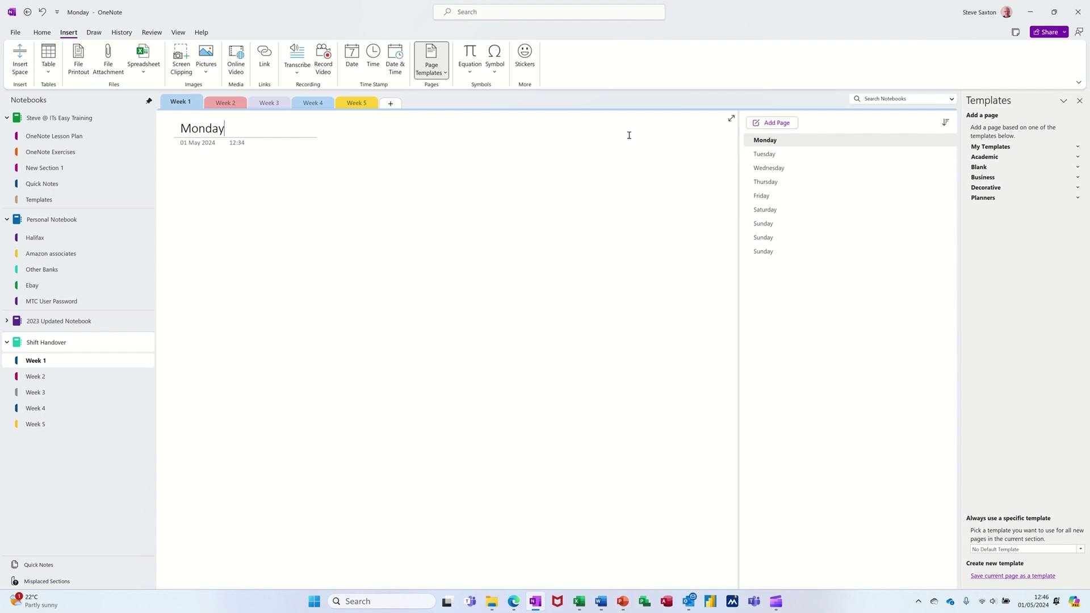
left_click(994, 149)
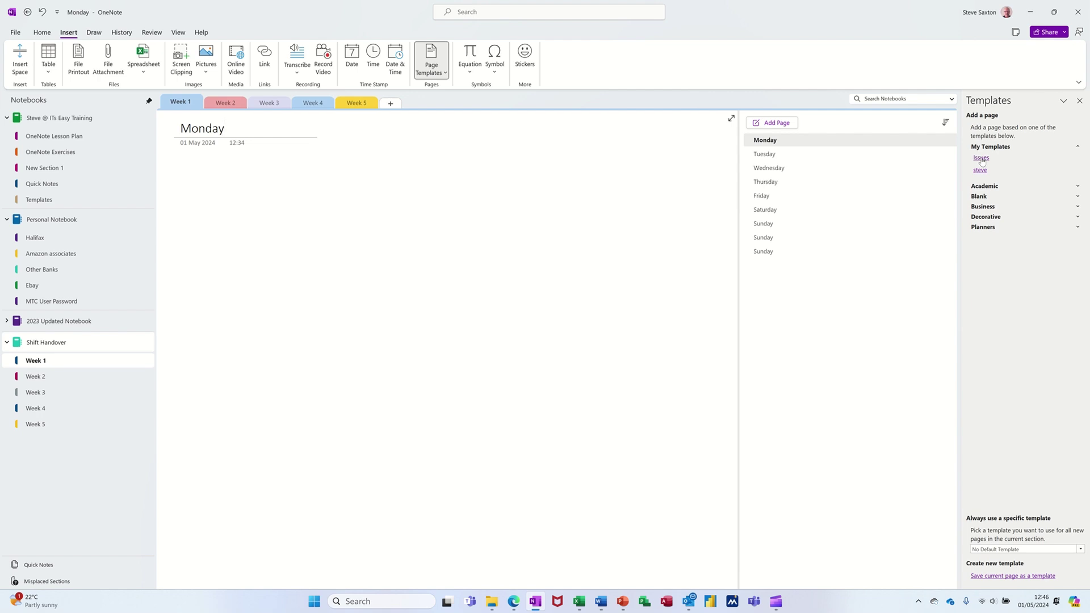
left_click(981, 158)
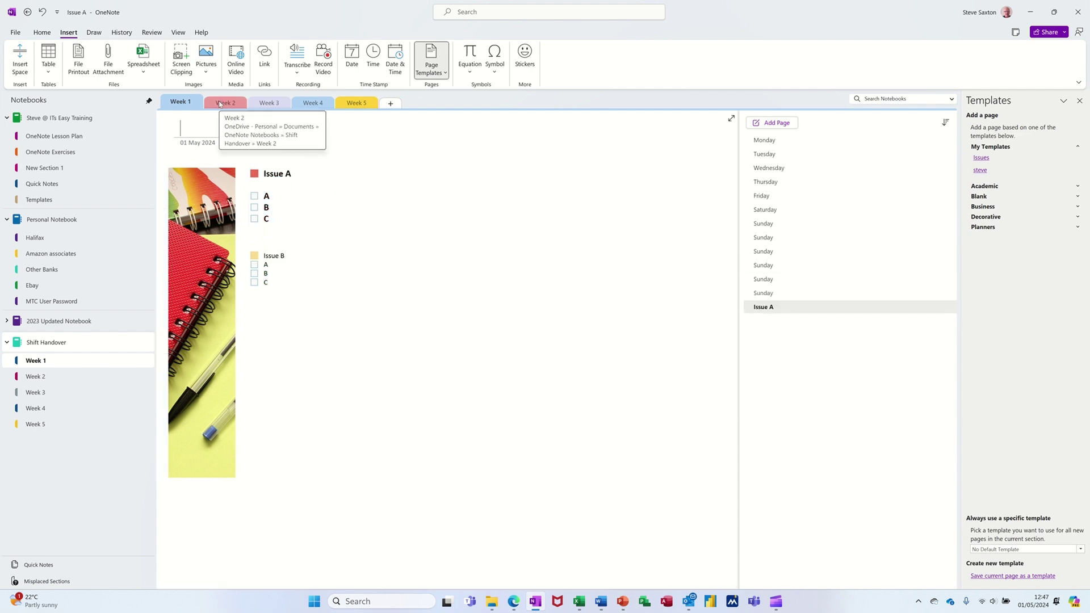
Step: Add a page from the Issues template to the Week 3 section and select its title text
left_click(220, 104)
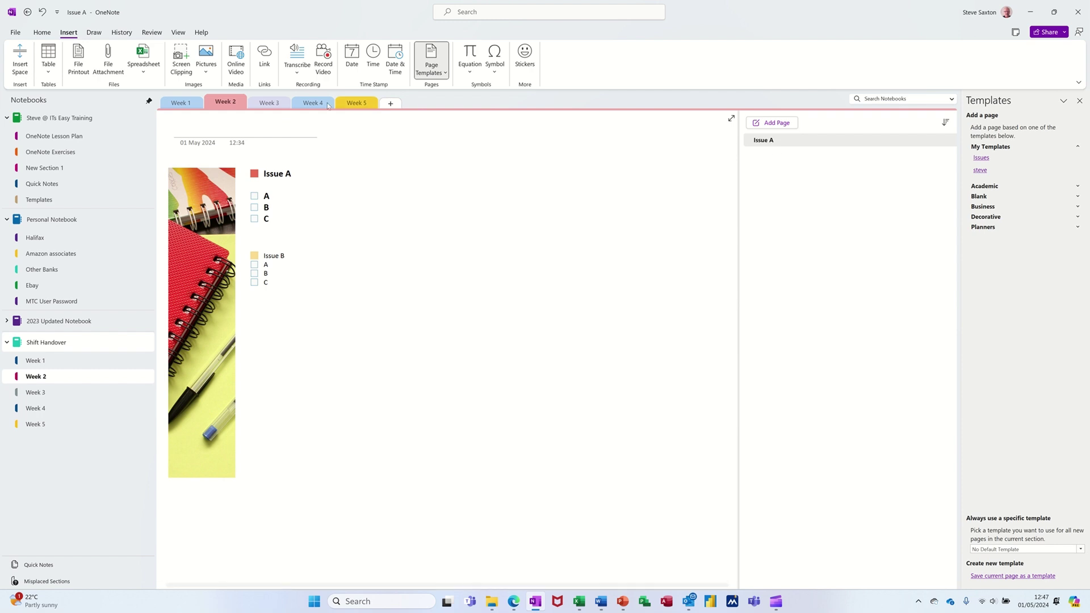
left_click(268, 104)
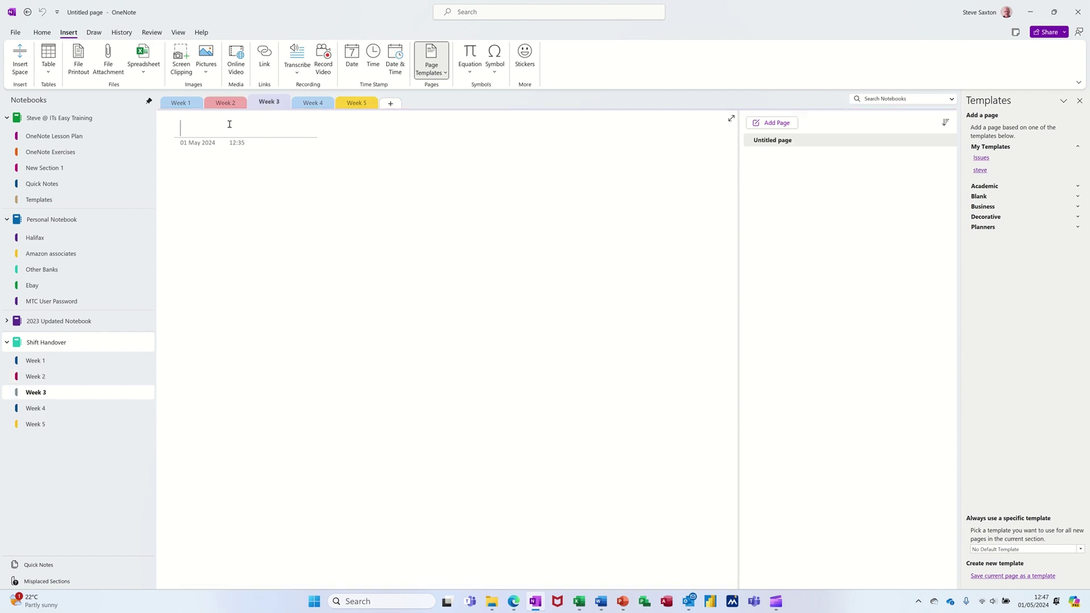
left_click(982, 158)
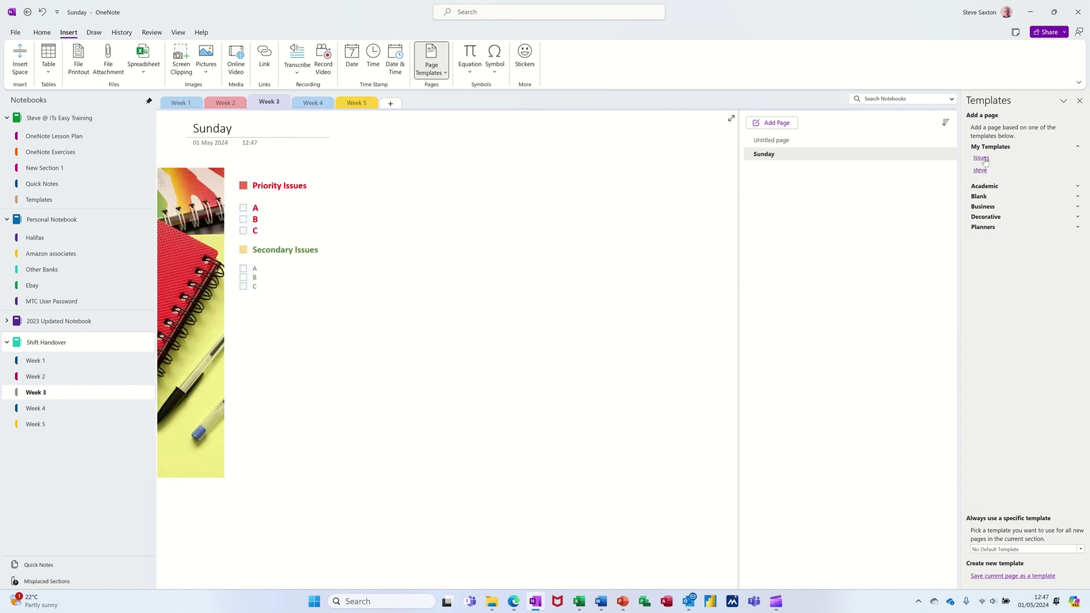
left_click_drag(265, 127, 191, 128)
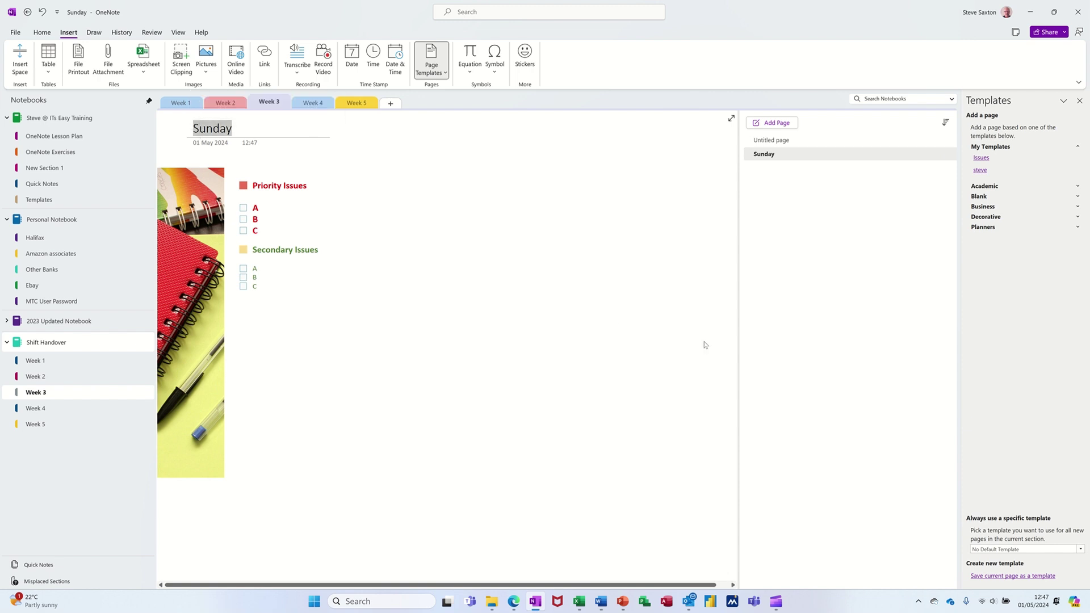
Step: Title the new Week 3 page Monday and add another page from the Issues template titled Tuesday
type("Monda")
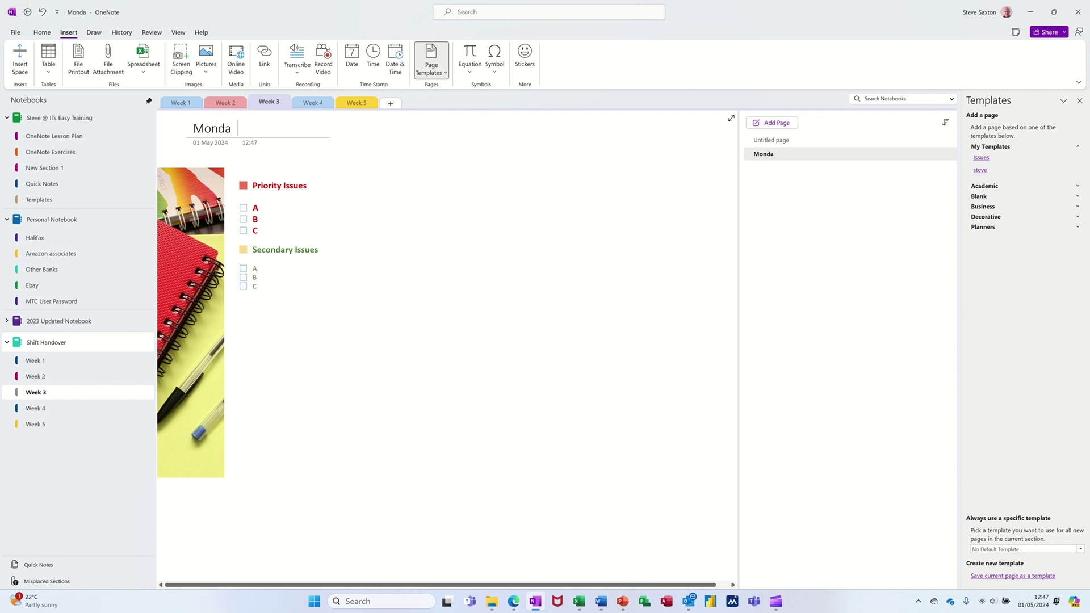
type("y")
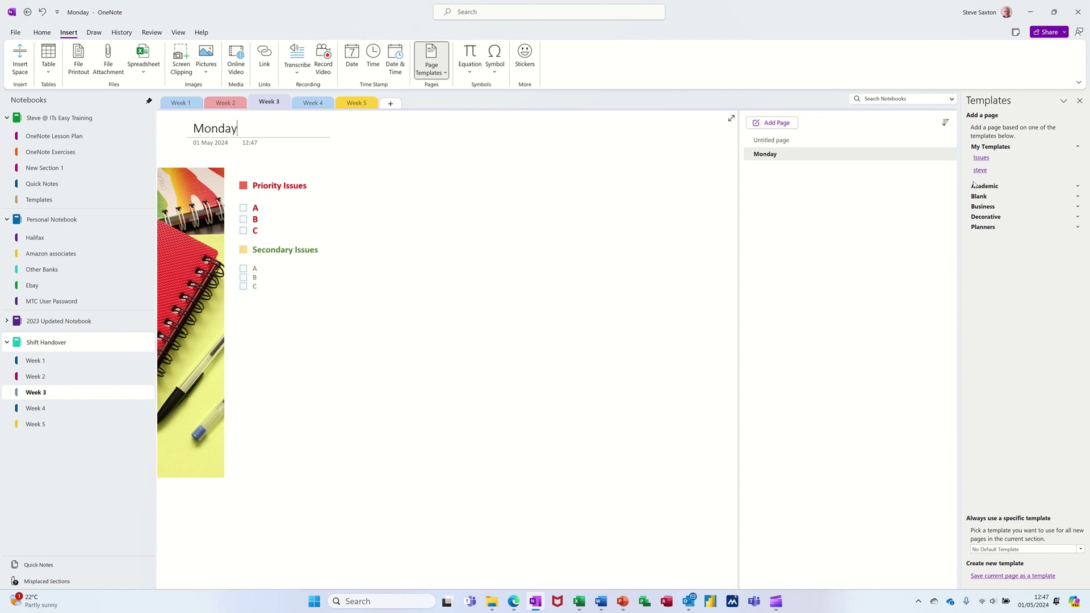
left_click(982, 159)
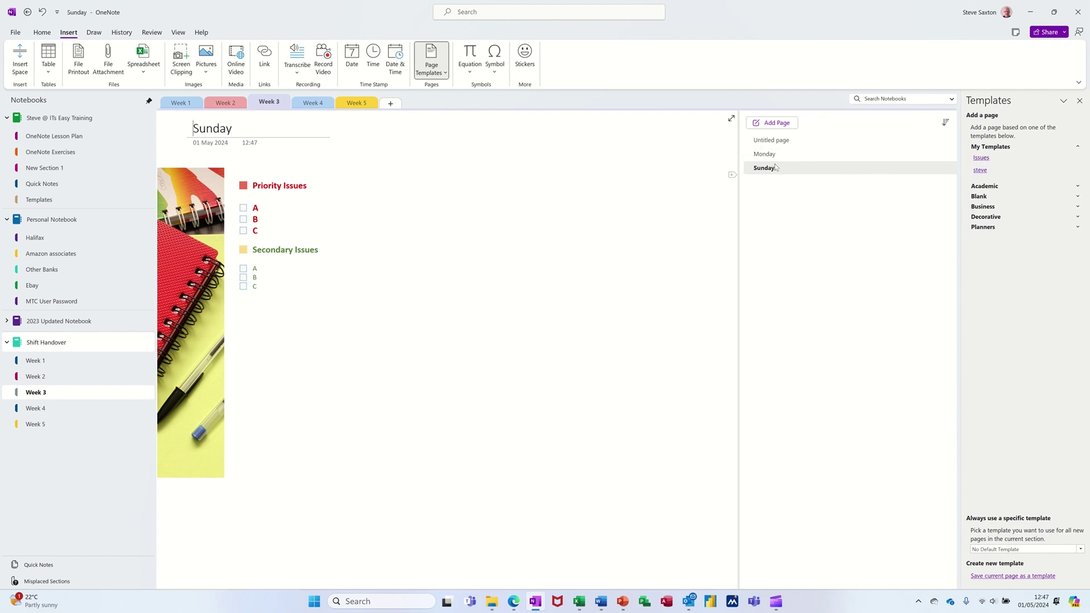
left_click_drag(226, 127, 194, 126)
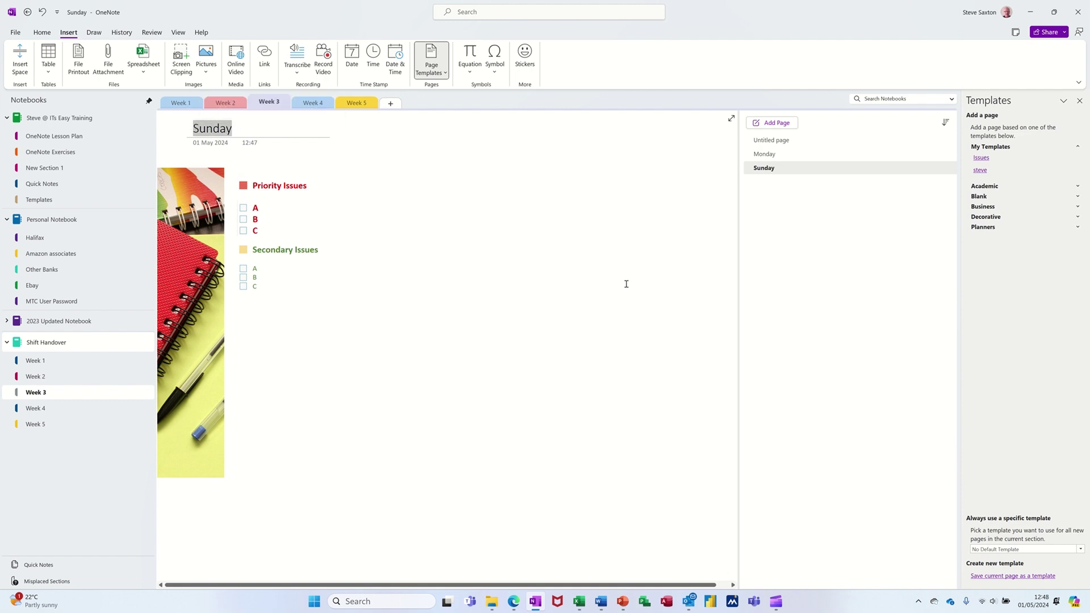
type("Tuesday")
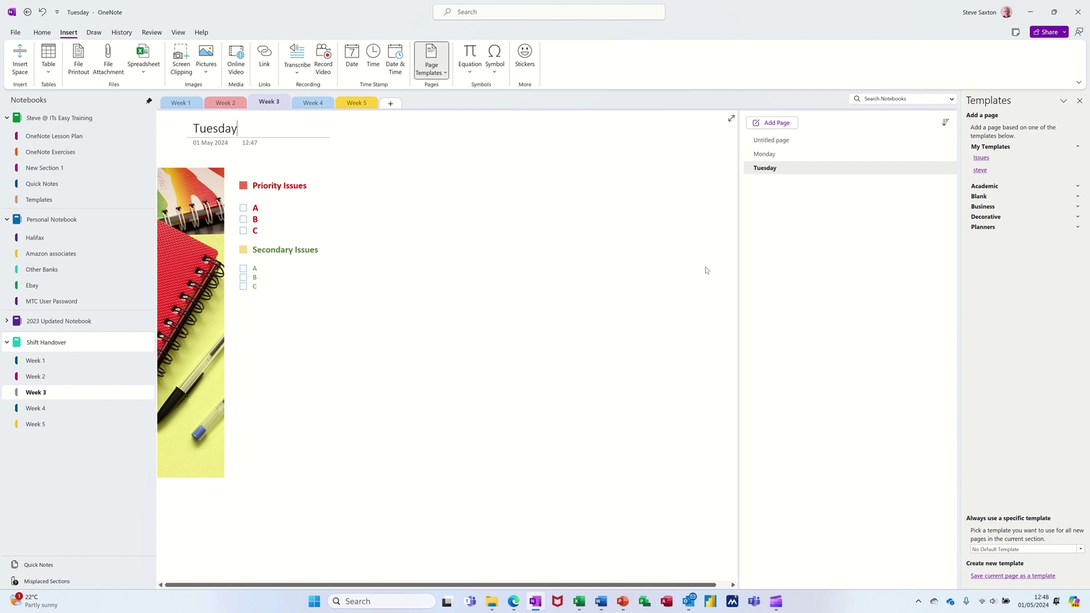
Step: Add a third page from the Issues template to the Week 3 section and title it Wednesday
left_click(980, 161)
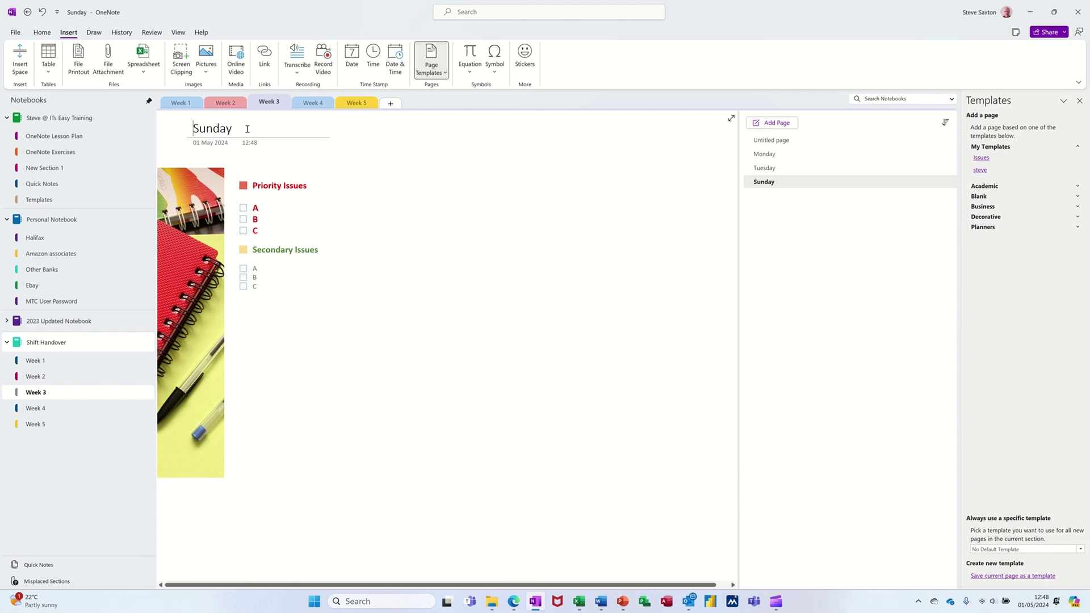
left_click_drag(247, 129, 182, 123)
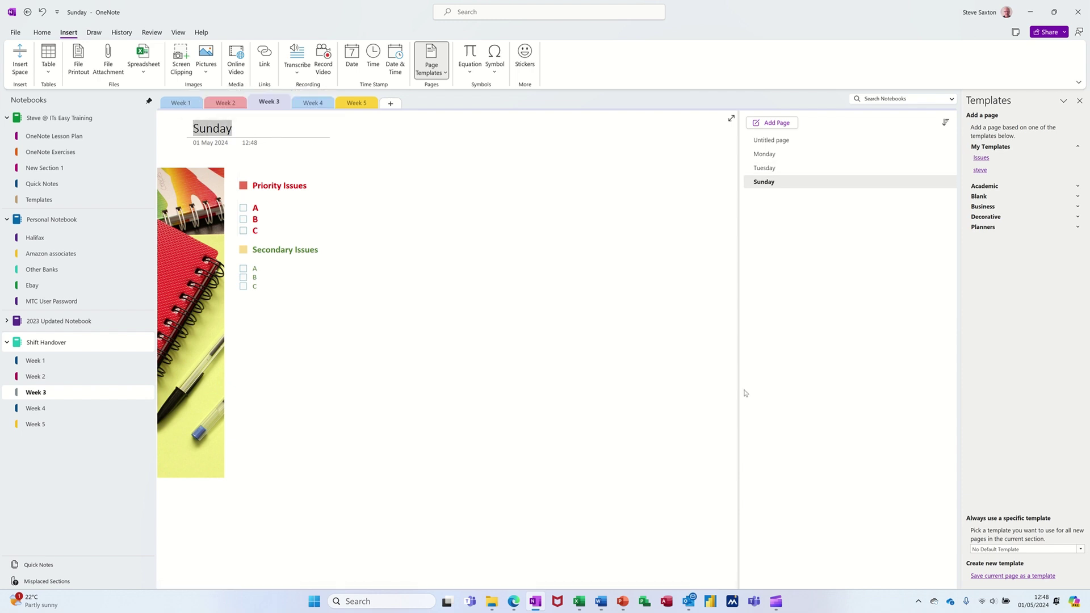
type("Wedne")
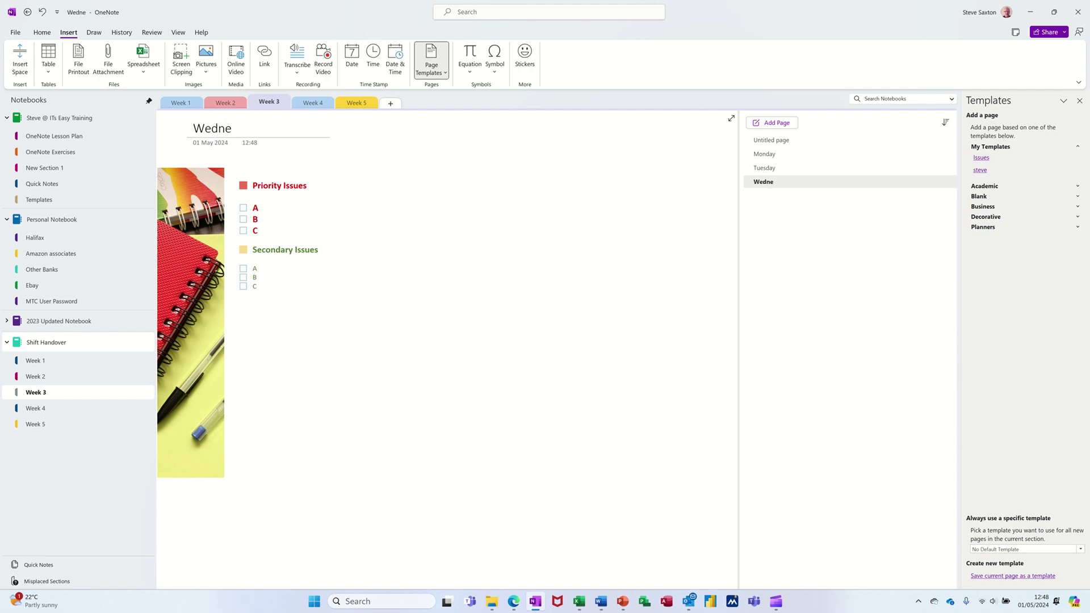
type("sday")
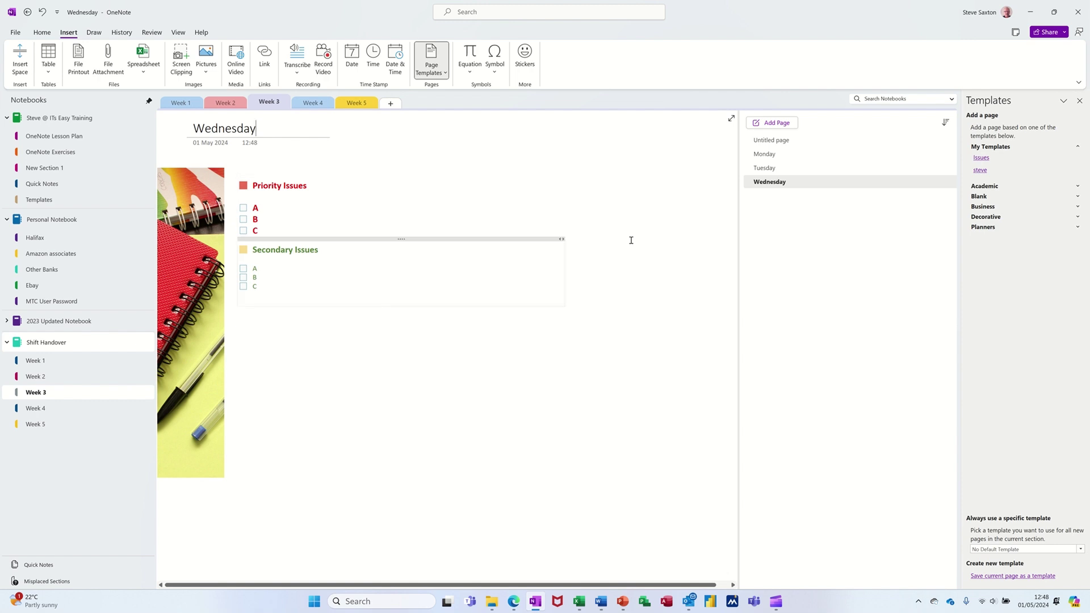
Step: Review the Monday, Tuesday, Wednesday and untitled pages of the Week 3 section, ending on the Monday page
left_click(767, 157)
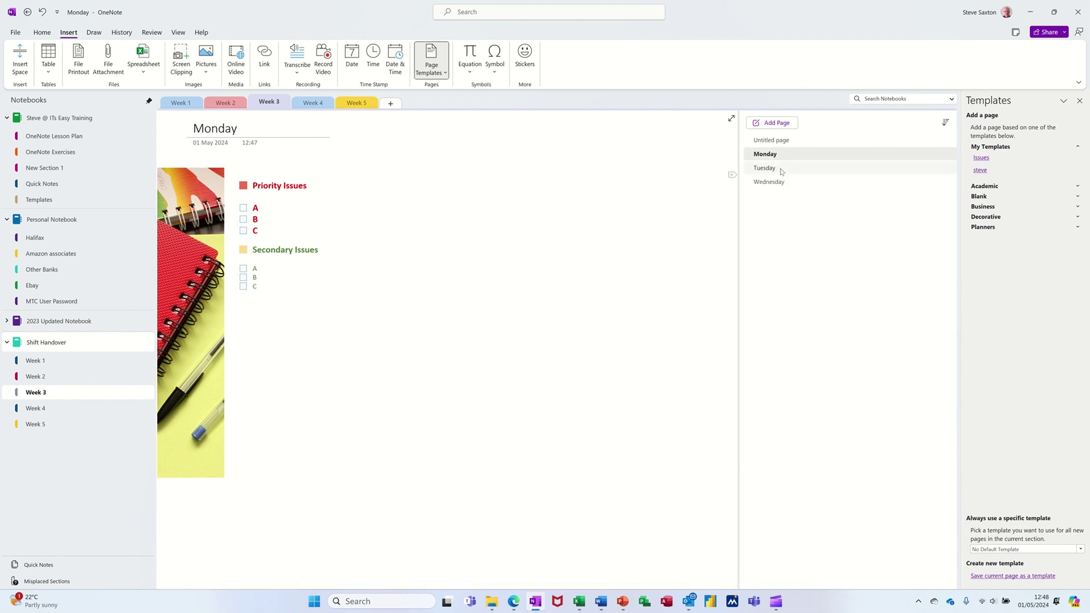
left_click(775, 170)
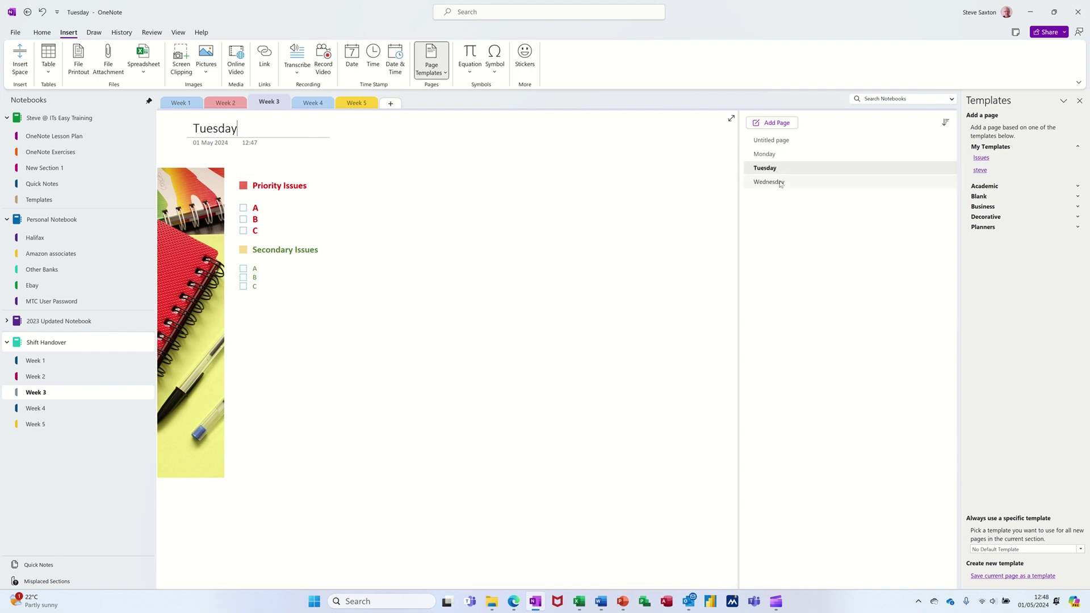
left_click(782, 182)
left_click(767, 141)
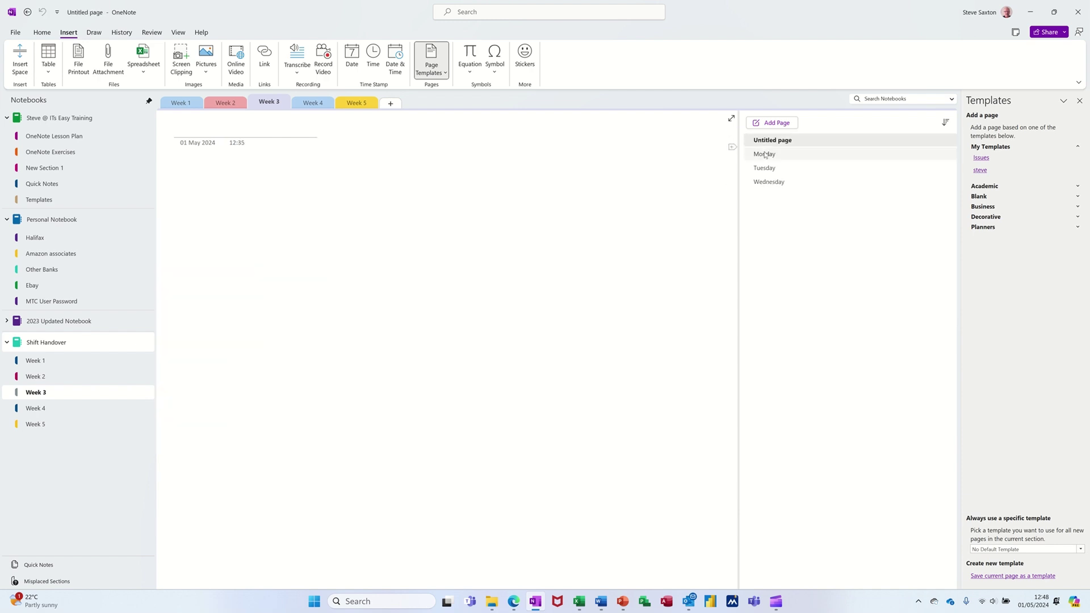
left_click(765, 154)
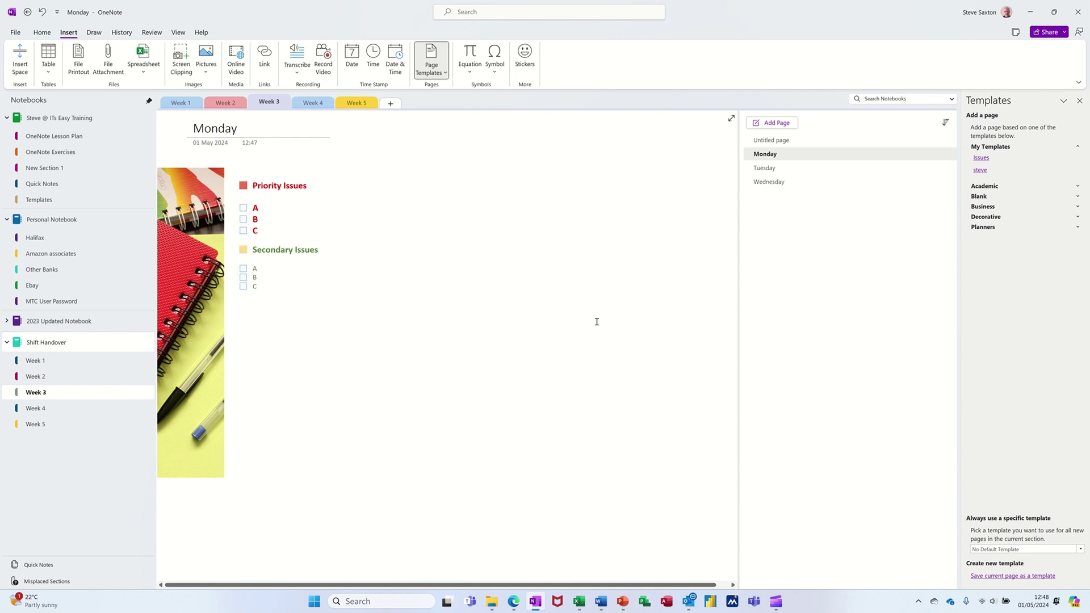